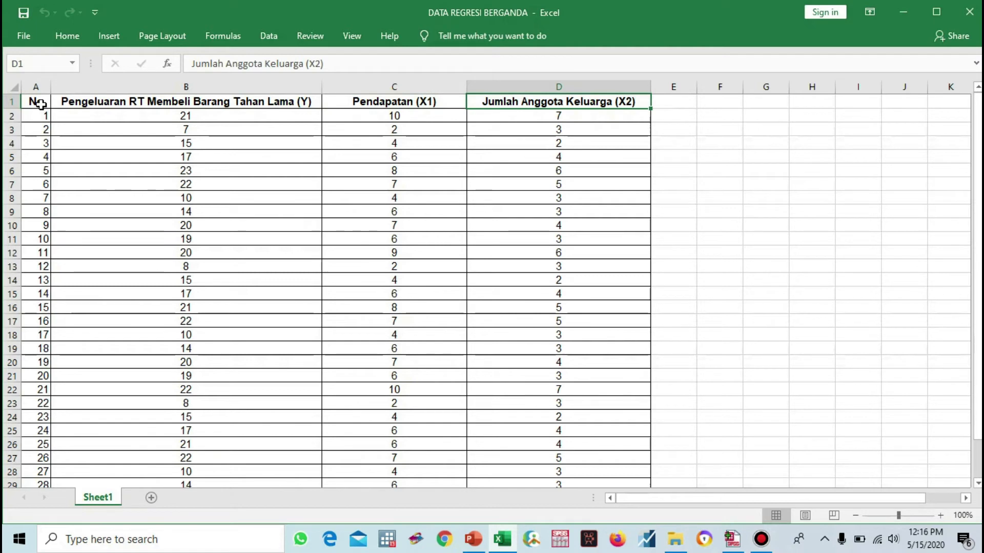
# - Examine the No column down to the last data row of Sheet1 to see how many observations there are
pyautogui.press('Left')
pyautogui.press('Left')
pyautogui.press('Left')
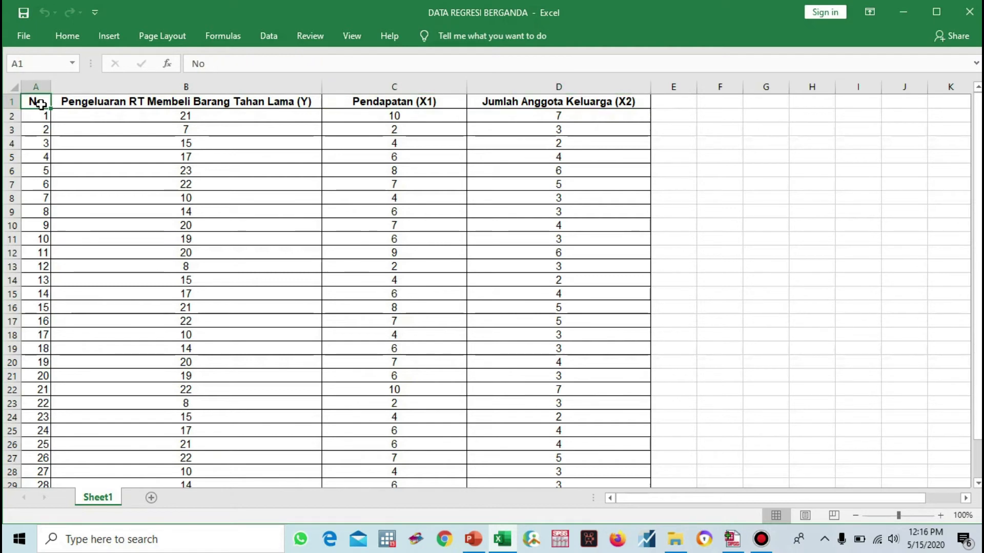
pyautogui.press('Down')
pyautogui.press('Down')
pyautogui.press('Down')
pyautogui.press('Down')
pyautogui.press('Down')
pyautogui.press('Down')
pyautogui.press('Down')
pyautogui.press('Down')
pyautogui.press('Down')
pyautogui.press('Down')
pyautogui.press('Down')
pyautogui.press('Down')
pyautogui.press('Down')
pyautogui.press('Down')
pyautogui.press('Down')
pyautogui.press('Down')
pyautogui.press('Down')
pyautogui.press('Down')
pyautogui.press('Down')
pyautogui.press('Down')
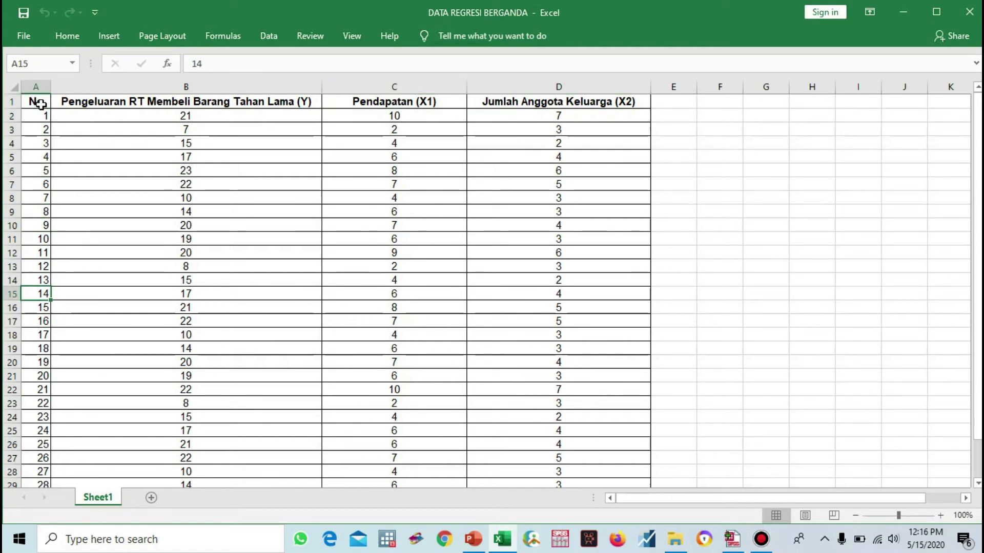
pyautogui.press('Down')
pyautogui.press('Down')
pyautogui.press('Down')
pyautogui.press('Down')
pyautogui.press('Down')
pyautogui.press('Down')
pyautogui.press('Down')
pyautogui.press('Down')
pyautogui.press('Down')
pyautogui.press('Down')
pyautogui.press('Down')
pyautogui.press('Up')
pyautogui.press('Up')
pyautogui.press('Up')
pyautogui.press('Up')
pyautogui.press('Up')
pyautogui.press('Up')
pyautogui.press('Up')
pyautogui.press('Up')
pyautogui.press('Up')
pyautogui.press('Up')
pyautogui.press('Up')
pyautogui.press('Up')
pyautogui.press('Up')
pyautogui.press('Up')
pyautogui.press('Up')
pyautogui.press('Up')
pyautogui.press('Up')
pyautogui.press('Up')
pyautogui.press('Up')
pyautogui.press('Up')
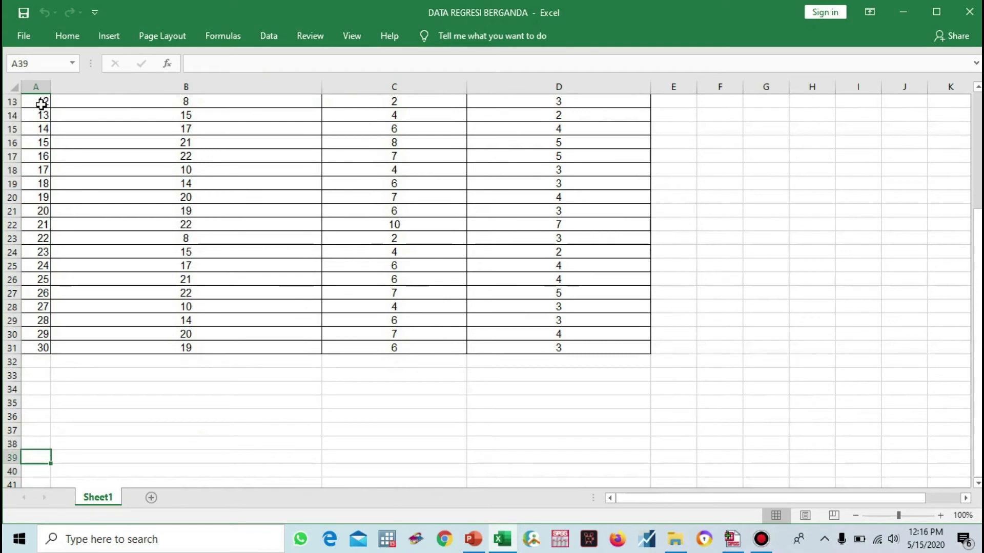
pyautogui.press('Up')
pyautogui.press('Up')
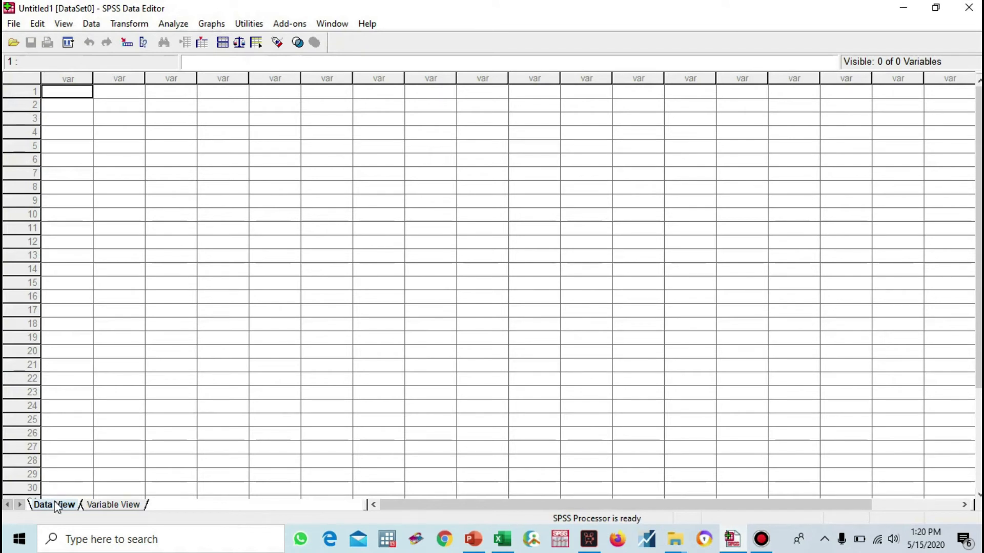
# - Look over the empty Variable View and Data View of the SPSS Data Editor
pyautogui.click(102, 506)
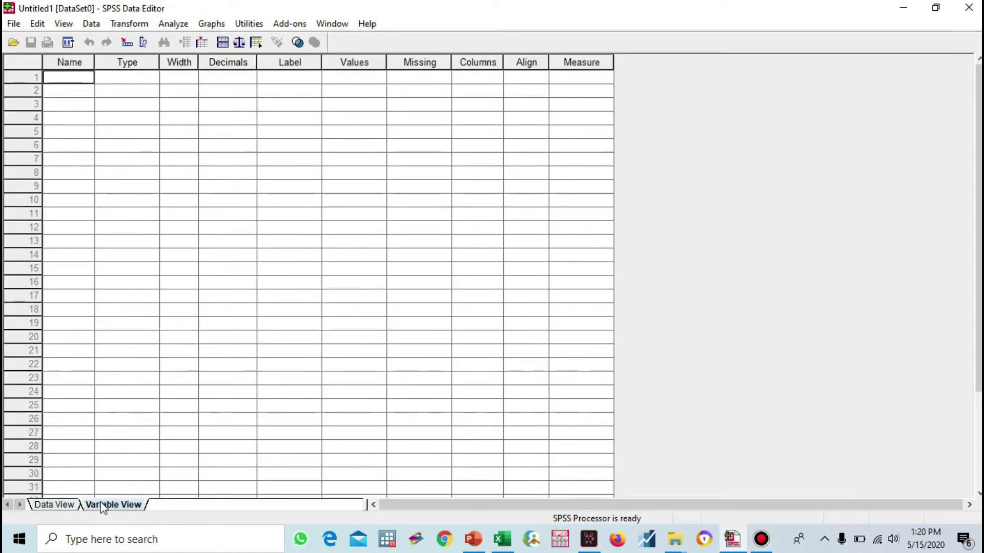
pyautogui.click(65, 507)
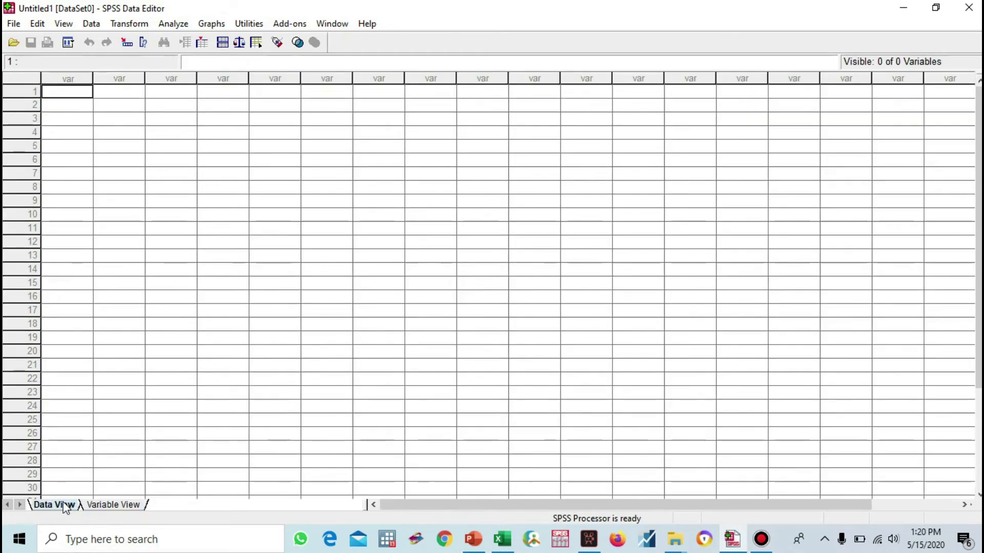
pyautogui.click(107, 507)
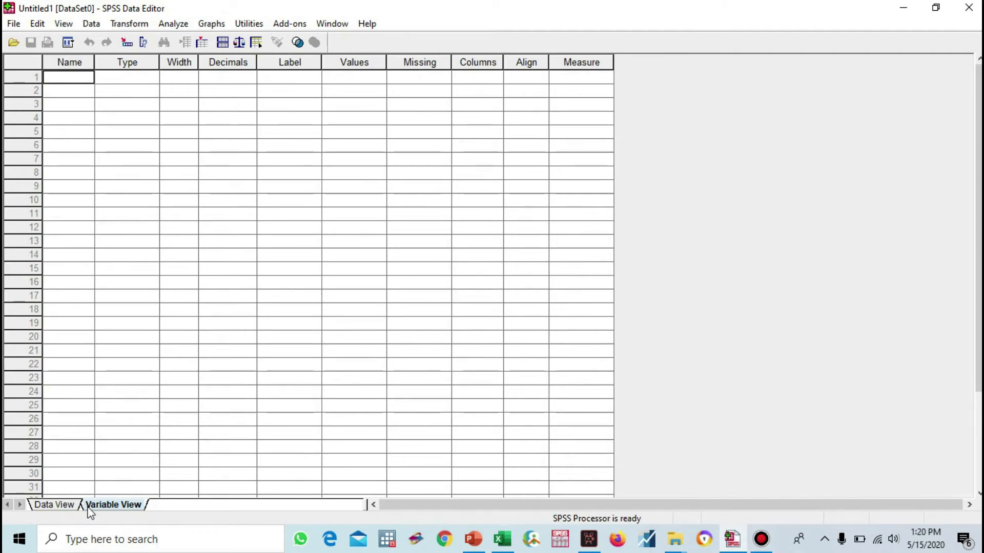
# - Switch to the DATA REGRESI BERGANDA workbook in Excel and copy the Y, X1 and X2 values in B2:D31 without headers
pyautogui.click(505, 540)
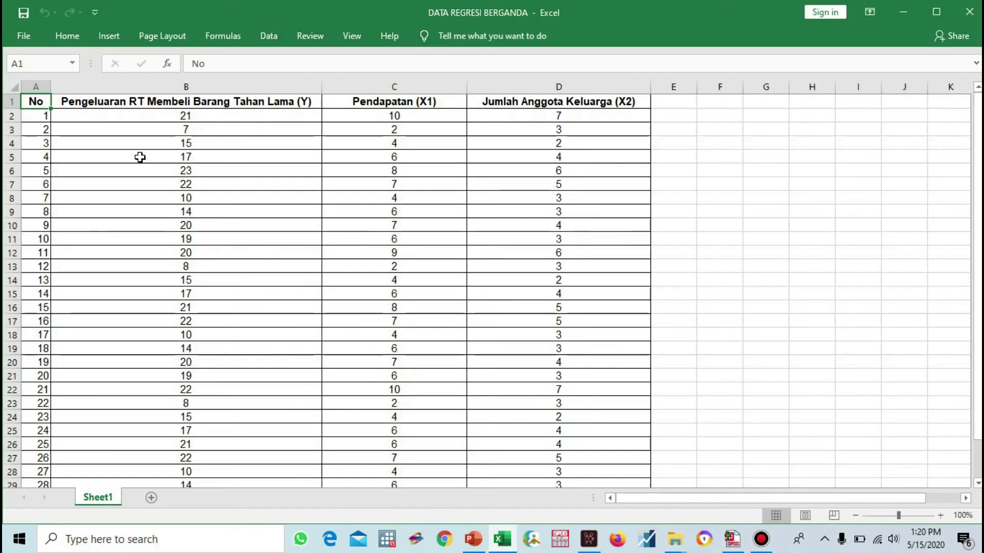
pyautogui.click(122, 117)
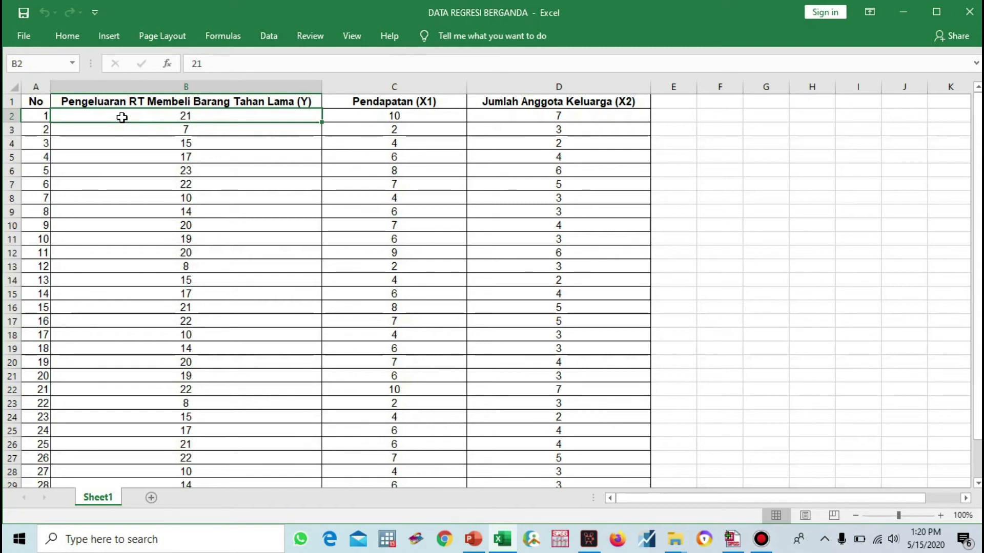
pyautogui.hotkey('shift', 'Right')
pyautogui.hotkey('shift', 'Right')
pyautogui.hotkey('shift', 'Down')
pyautogui.hotkey('shift', 'Down')
pyautogui.hotkey('shift', 'Down')
pyautogui.hotkey('shift', 'Down')
pyautogui.hotkey('shift', 'Down')
pyautogui.hotkey('shift', 'Down')
pyautogui.hotkey('shift', 'Down')
pyautogui.hotkey('shift', 'Down')
pyautogui.hotkey('shift', 'Down')
pyautogui.hotkey('shift', 'Down')
pyautogui.hotkey('shift', 'Down')
pyautogui.hotkey('shift', 'Down')
pyautogui.hotkey('shift', 'Down')
pyautogui.hotkey('shift', 'Down')
pyautogui.hotkey('shift', 'Down')
pyautogui.hotkey('shift', 'Down')
pyautogui.hotkey('shift', 'Down')
pyautogui.hotkey('shift', 'Down')
pyautogui.hotkey('shift', 'Down')
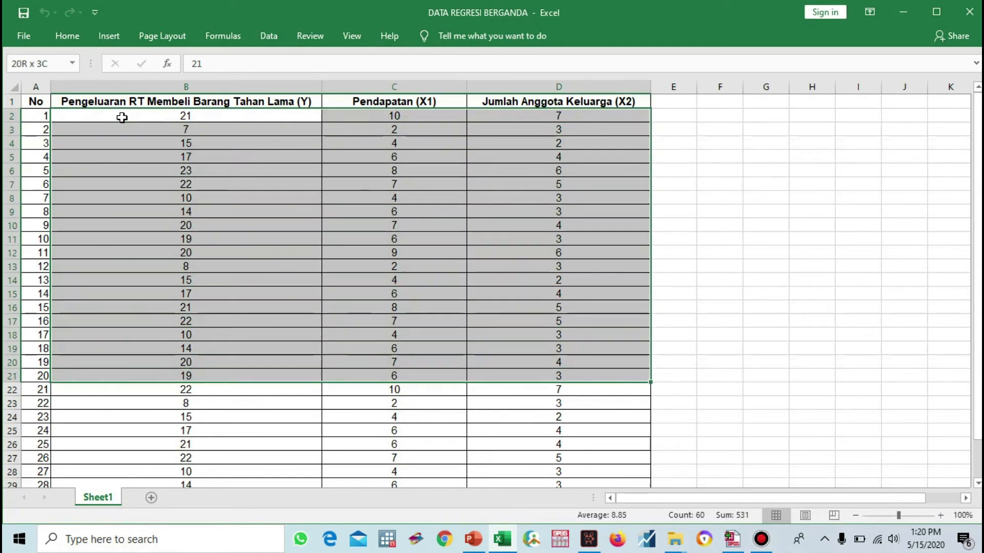
pyautogui.hotkey('shift', 'Down')
pyautogui.hotkey('shift', 'Down')
pyautogui.hotkey('shift', 'Down')
pyautogui.hotkey('shift', 'Down')
pyautogui.hotkey('shift', 'Down')
pyautogui.hotkey('shift', 'Down')
pyautogui.hotkey('shift', 'Down')
pyautogui.hotkey('shift', 'Down')
pyautogui.hotkey('shift', 'Down')
pyautogui.hotkey('shift', 'Down')
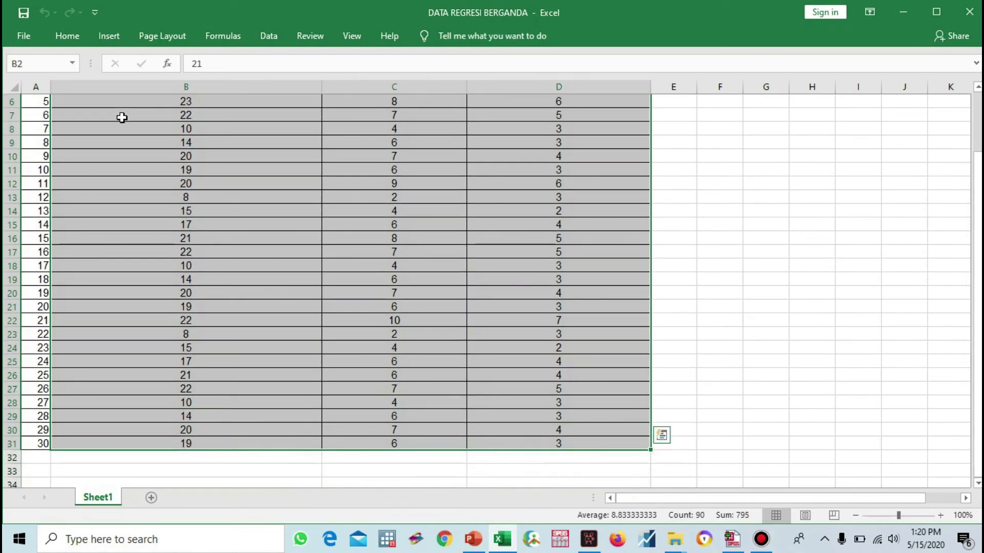
pyautogui.hotkey('ctrl', 'c')
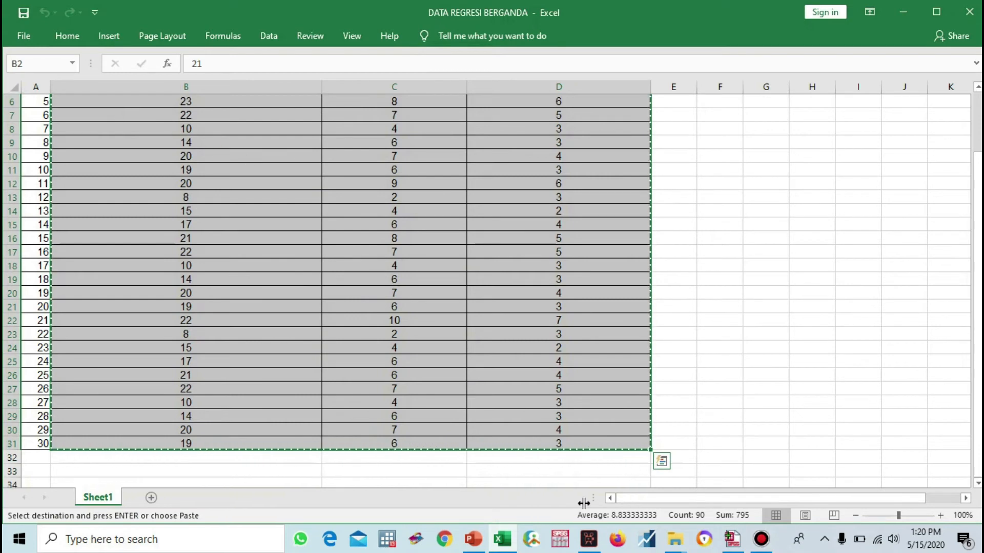
# - Switch to SPSS and paste the copied values into Data View starting at the first cell of row 1
pyautogui.click(730, 547)
pyautogui.click(281, 271)
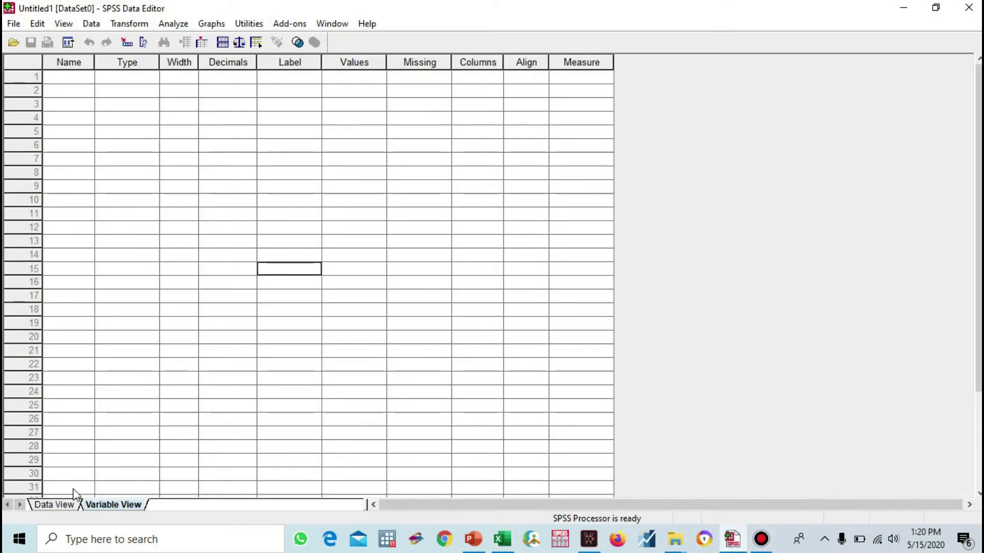
pyautogui.click(63, 504)
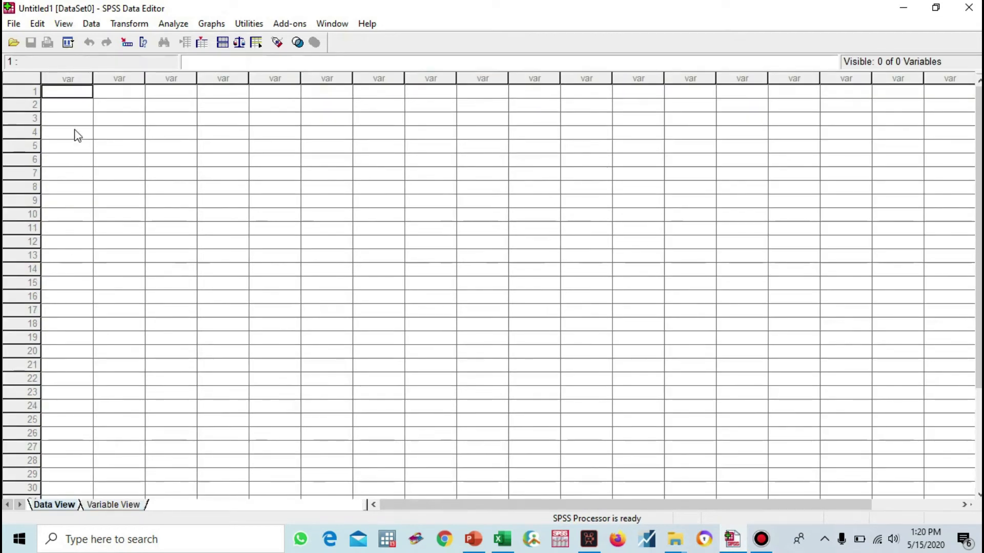
pyautogui.rightClick(76, 95)
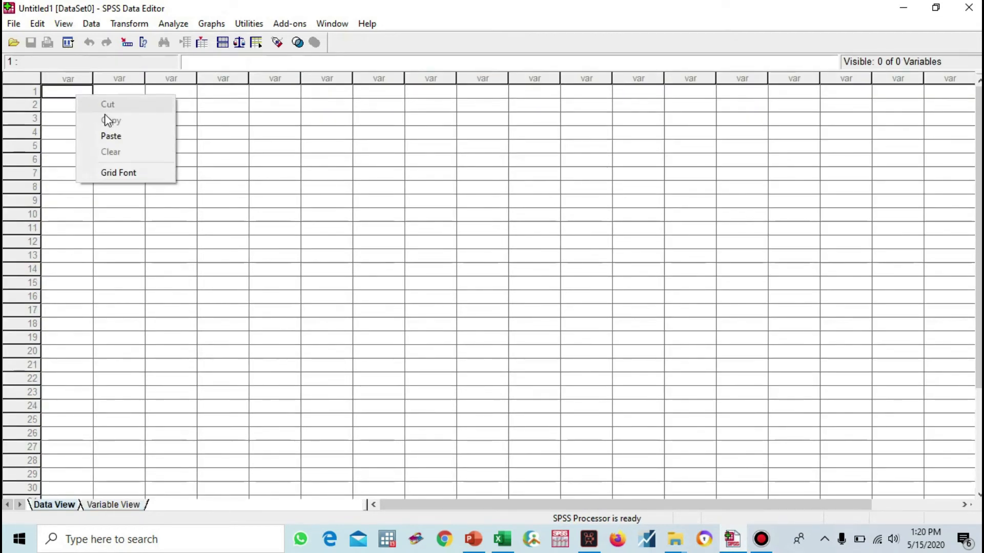
pyautogui.click(112, 134)
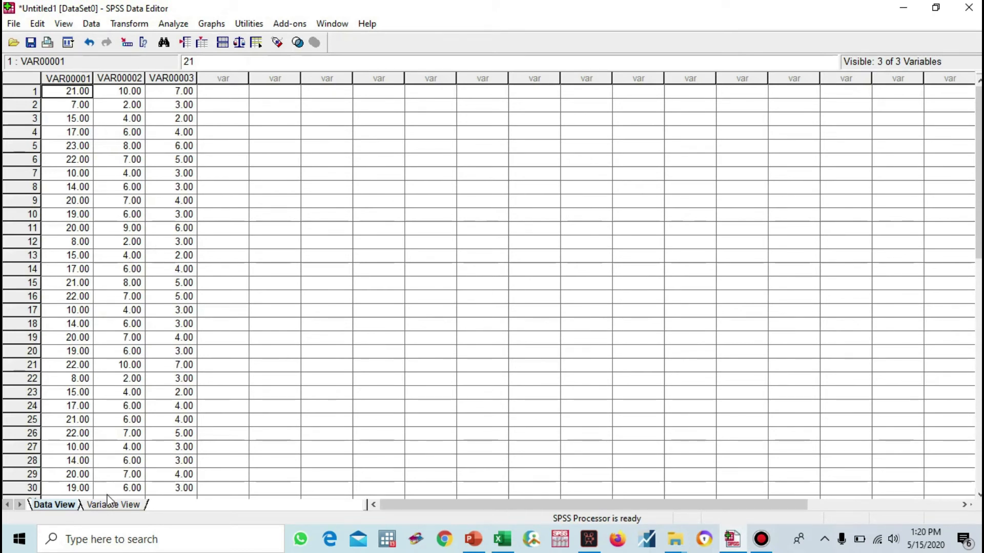
# - Rename the three variables in Variable View as Y, X1 and X2
pyautogui.click(112, 505)
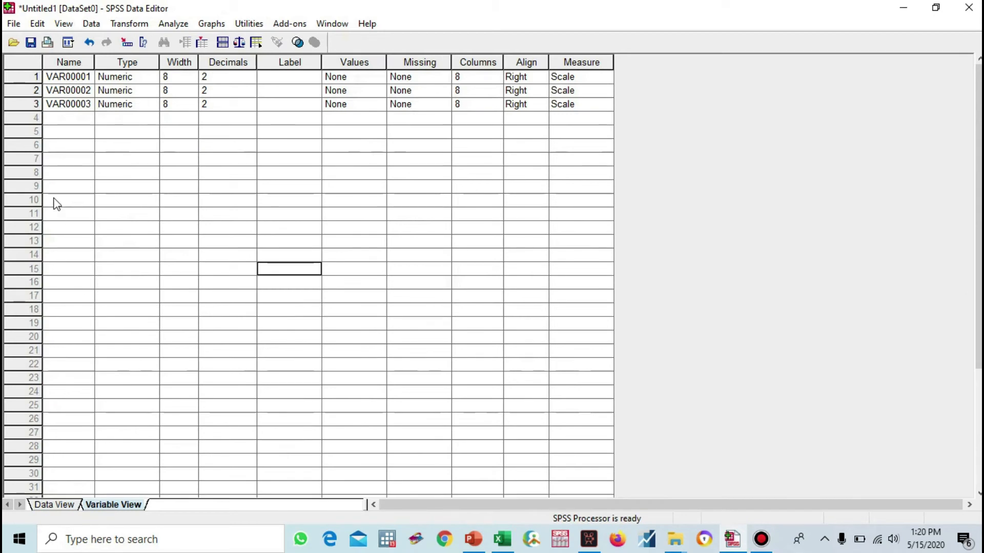
pyautogui.click(68, 78)
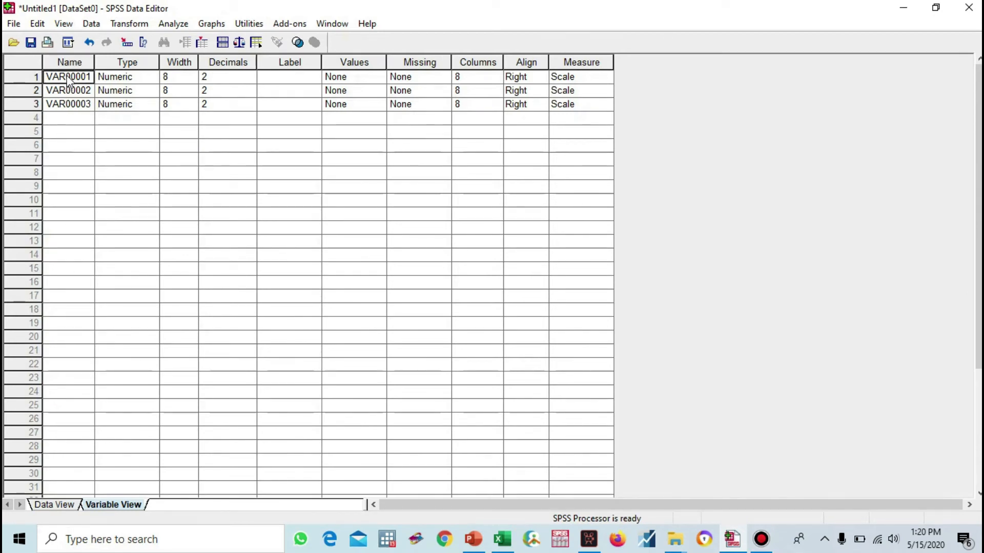
pyautogui.write('Y')
pyautogui.press('Return')
pyautogui.write('X1')
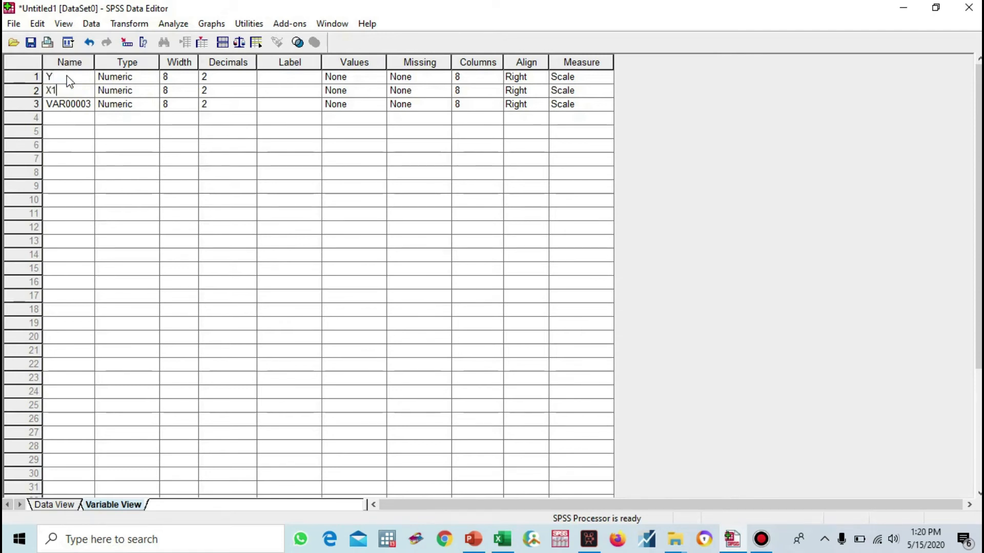
pyautogui.press('Return')
pyautogui.write('X2')
pyautogui.press('Tab')
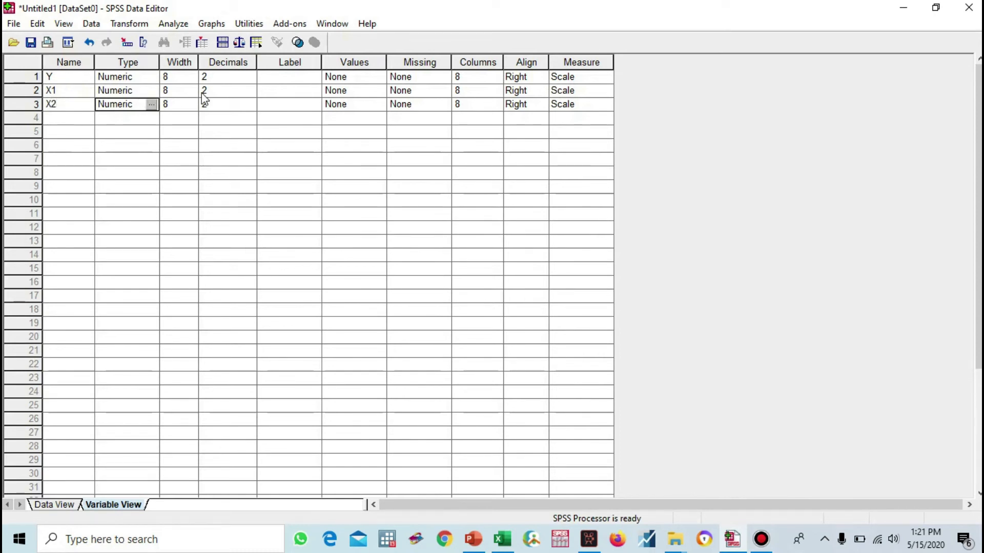
# - Label variable Y as Pembelian, X1 as Pendapatan and X2 as Jumlah Anggota Keluarga
pyautogui.click(300, 80)
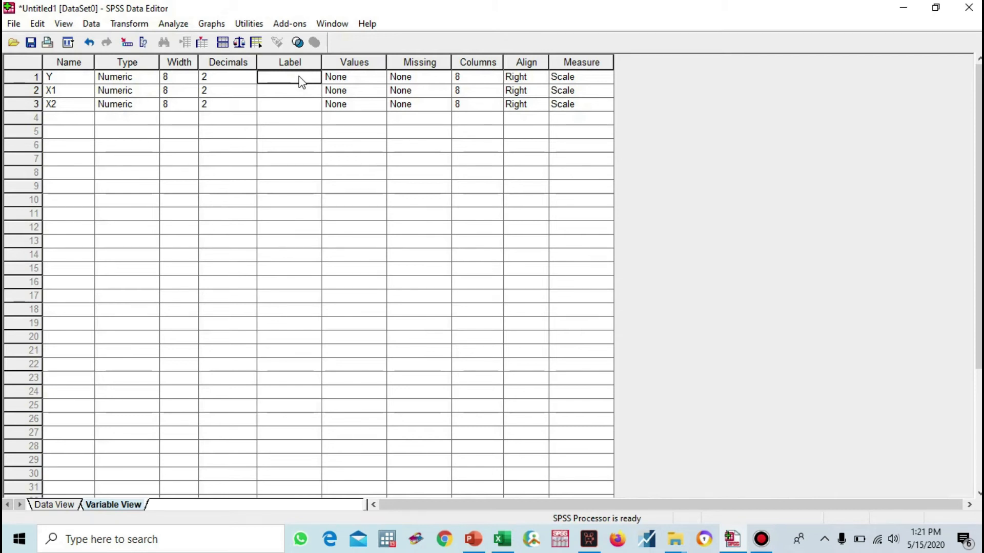
pyautogui.write('Pembelian')
pyautogui.press('Return')
pyautogui.write('Pendapatan')
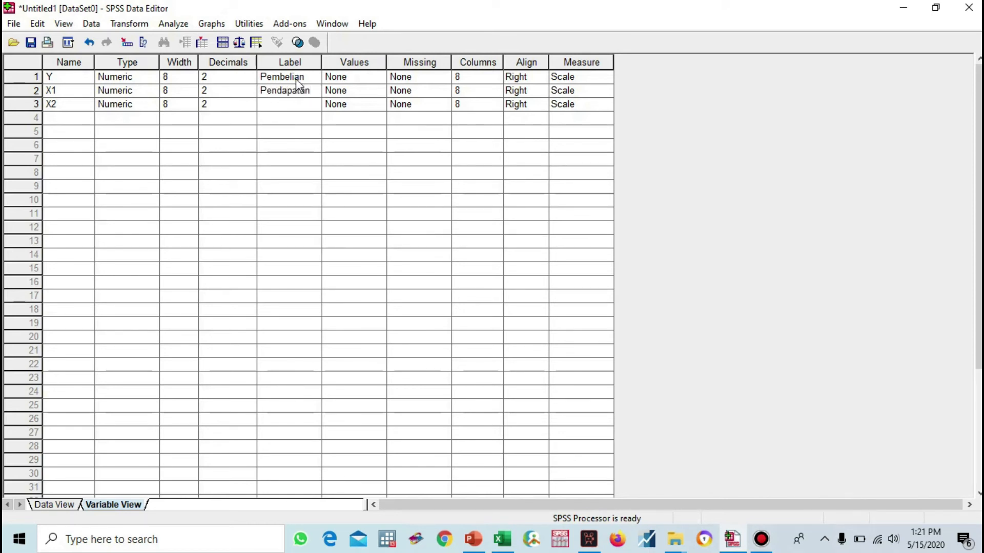
pyautogui.press('Return')
pyautogui.write('Jumlah Anggota Keluarga')
pyautogui.press('Tab')
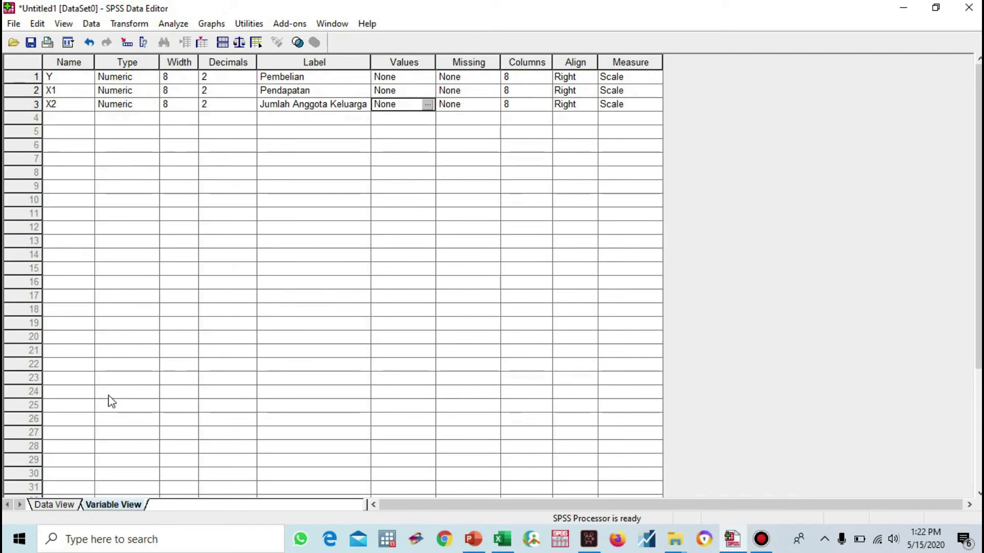
# - Return to Data View and save the dataset in the Documents folder as DATA REGRESI BERGANDA in SPSS (*.sav) format
pyautogui.click(56, 505)
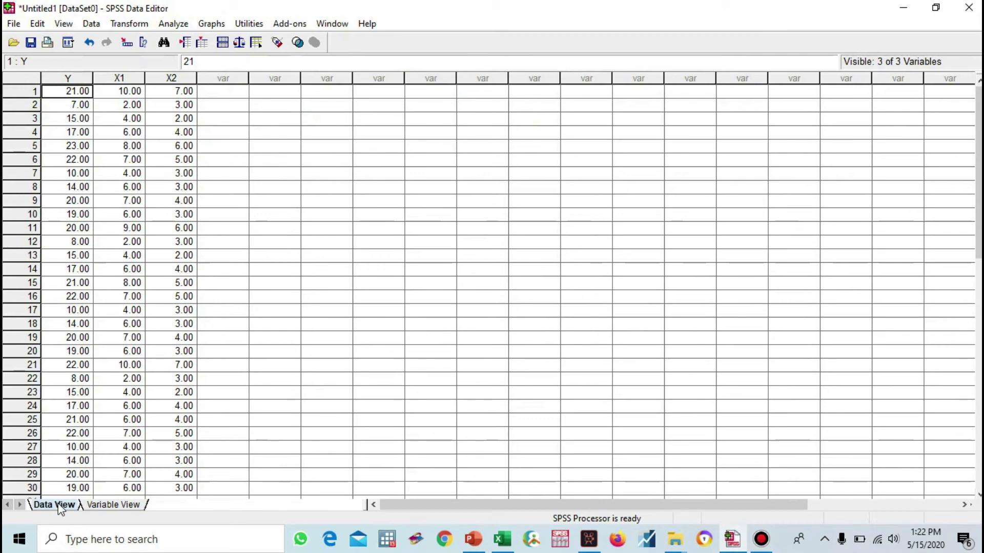
pyautogui.click(14, 24)
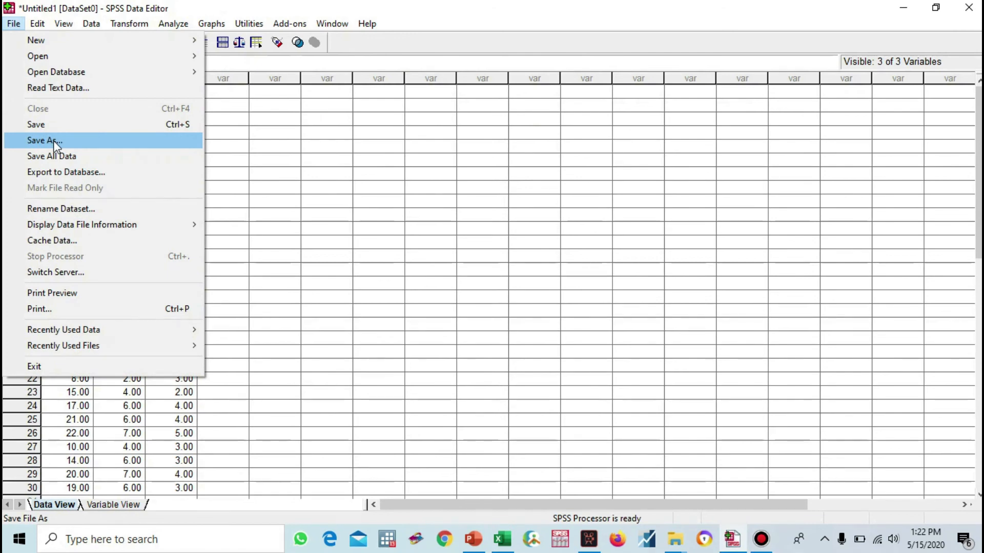
pyautogui.click(54, 140)
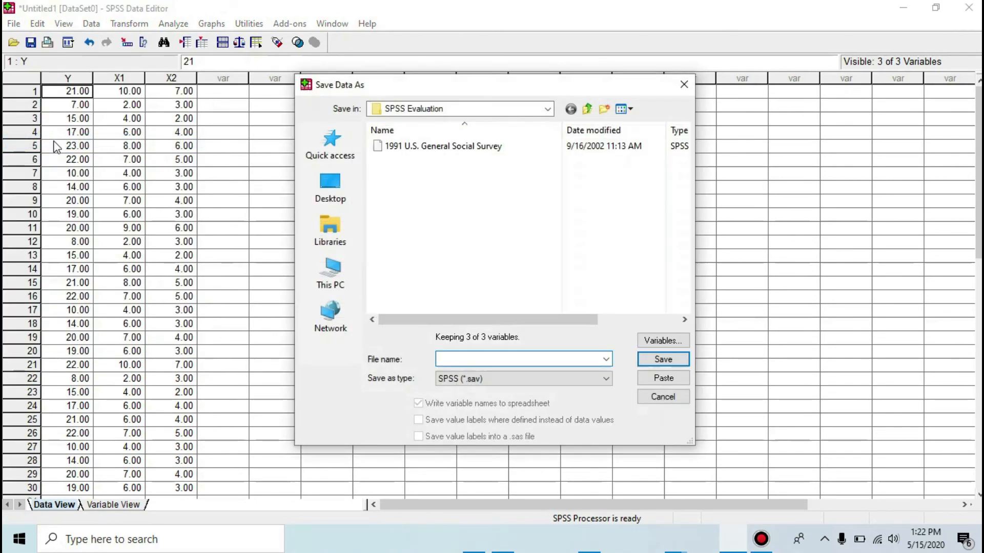
pyautogui.click(428, 110)
pyautogui.click(428, 110)
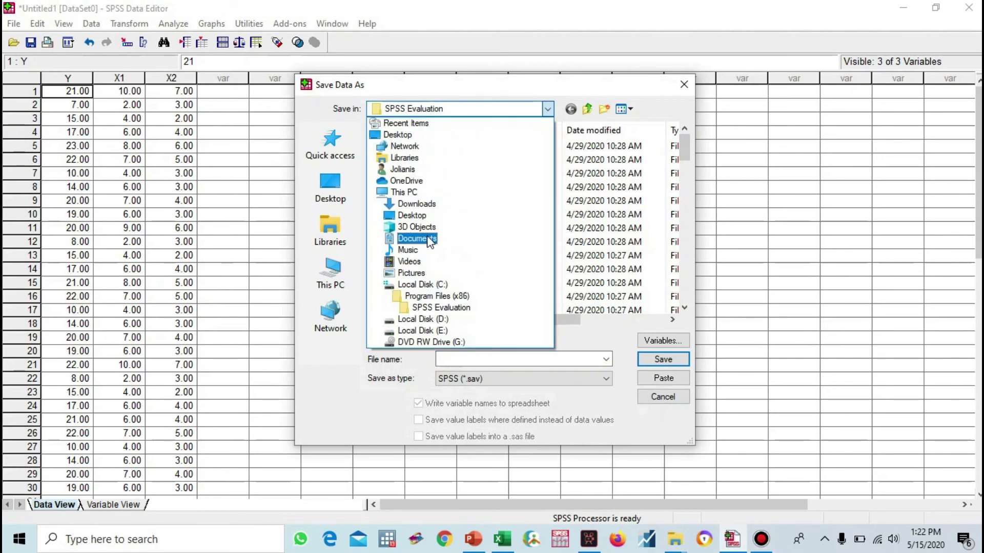
pyautogui.click(428, 238)
pyautogui.click(449, 359)
pyautogui.write('DATA ')
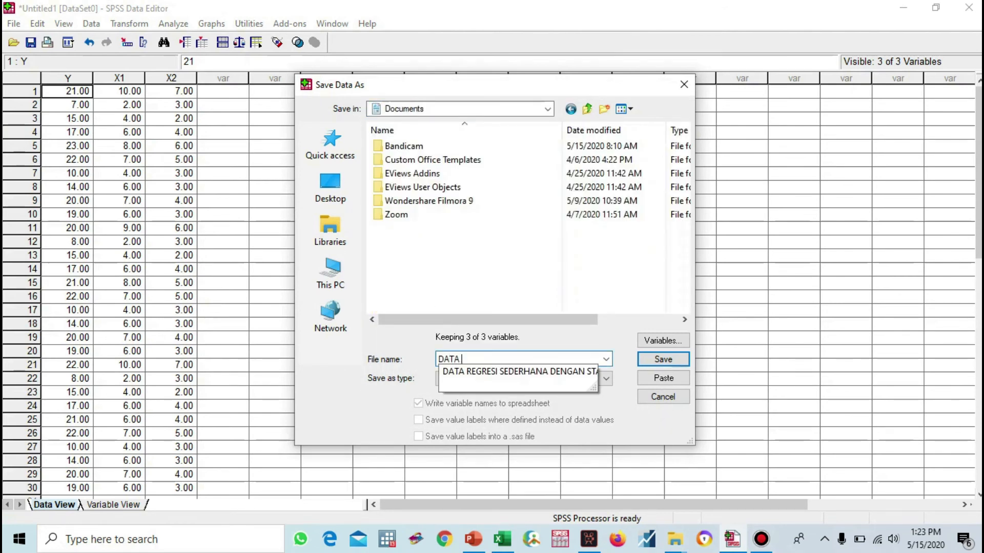
pyautogui.write('REGRESI BERGANDA')
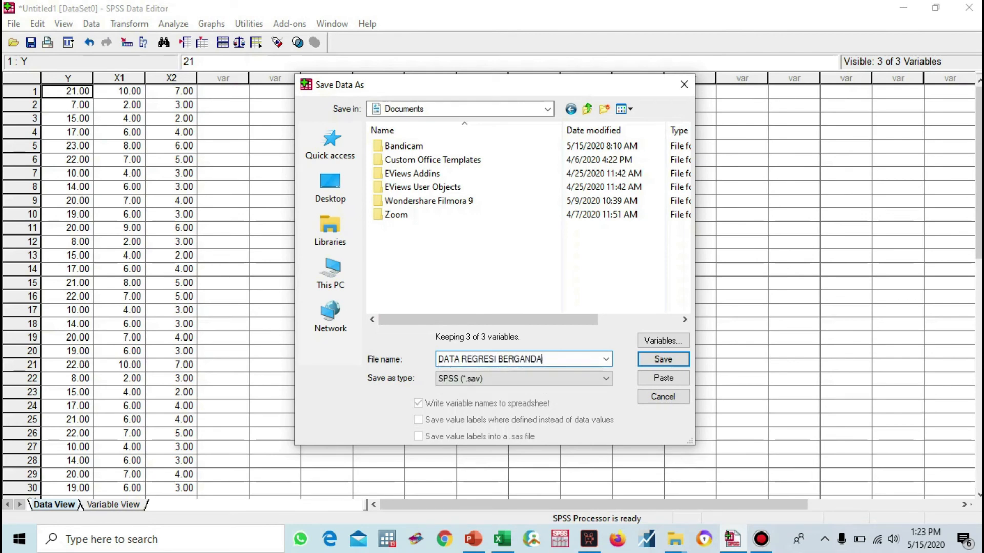
pyautogui.press('Return')
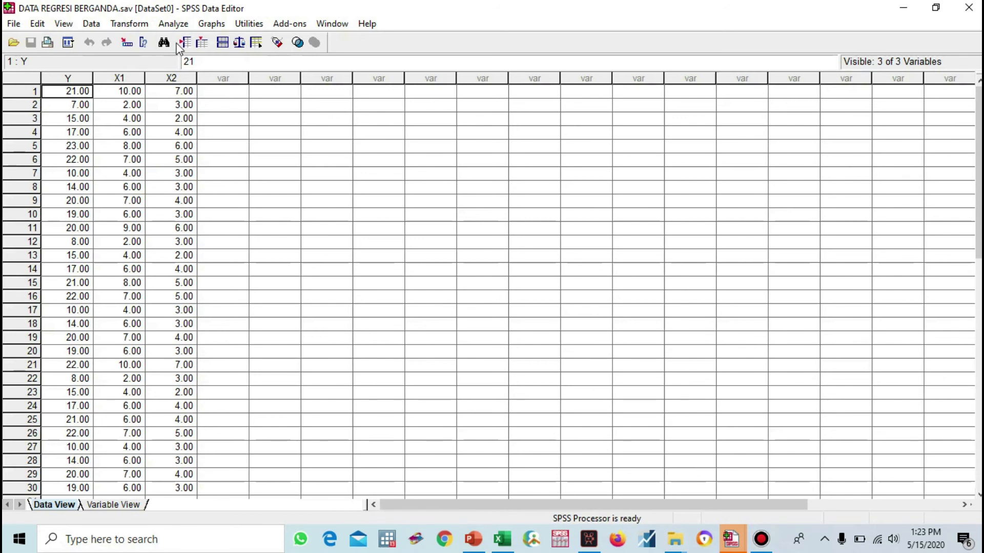
# - Run a linear regression with Pembelian as the dependent variable and Pendapatan and Jumlah Anggota Keluarga as the independent variables
pyautogui.click(173, 23)
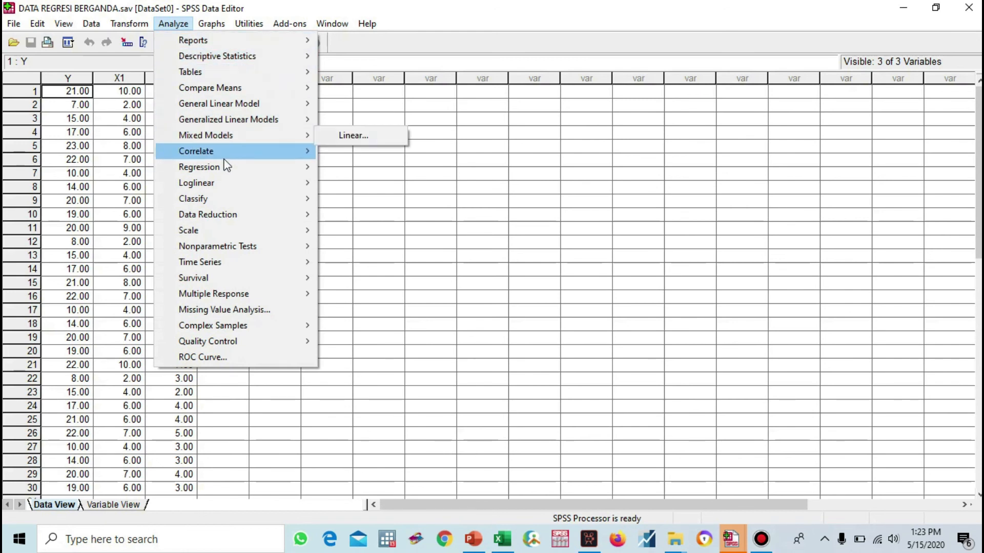
pyautogui.moveTo(224, 171)
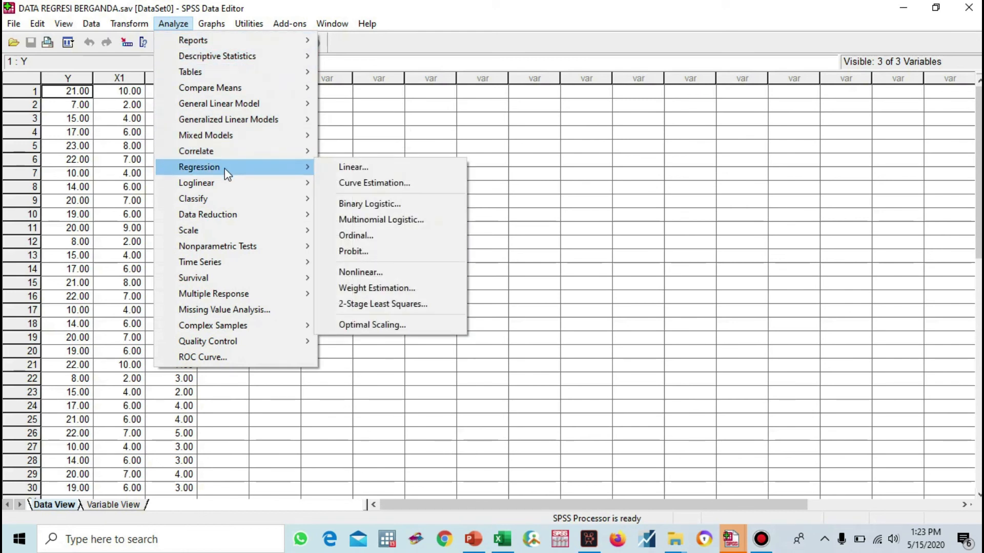
pyautogui.click(347, 167)
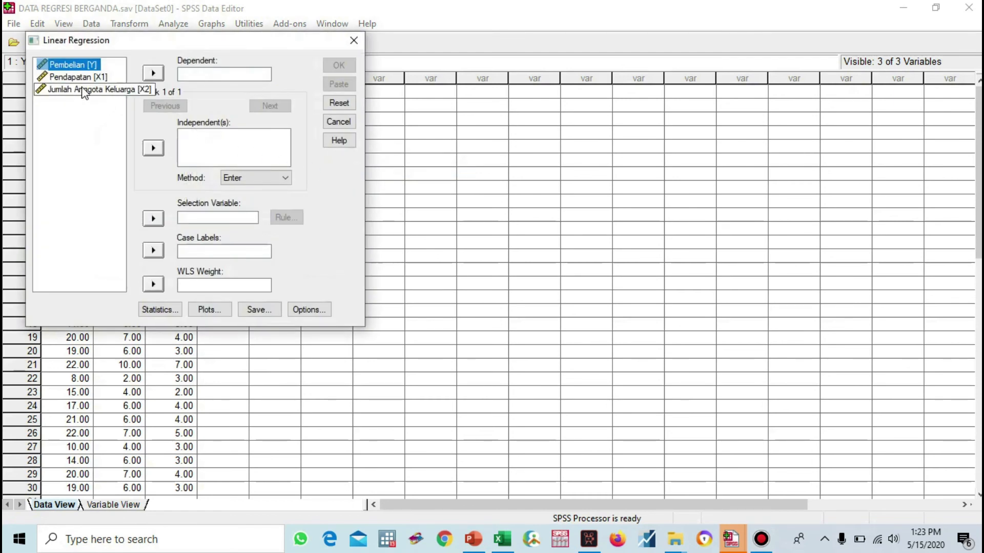
pyautogui.click(153, 73)
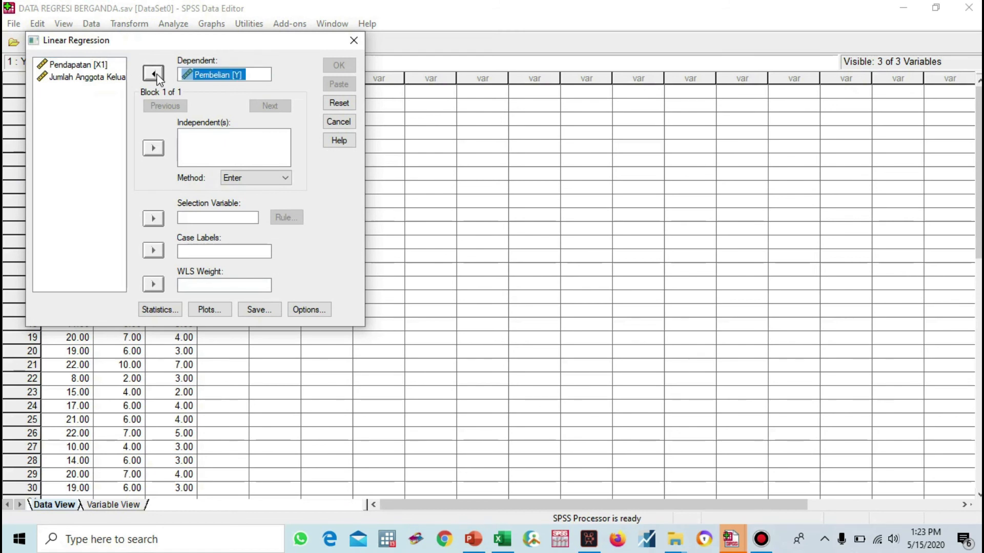
pyautogui.click(97, 67)
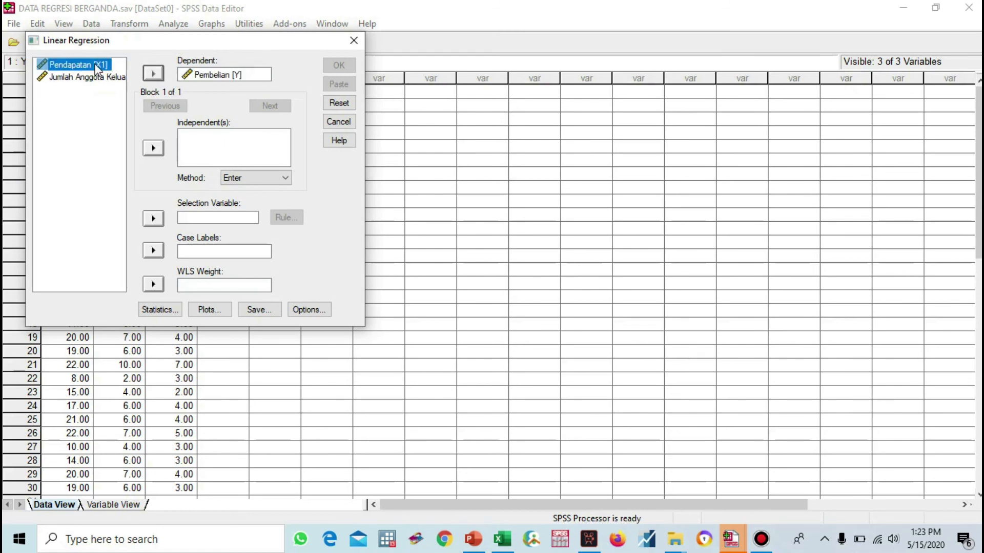
pyautogui.hotkey('shift', 'Down')
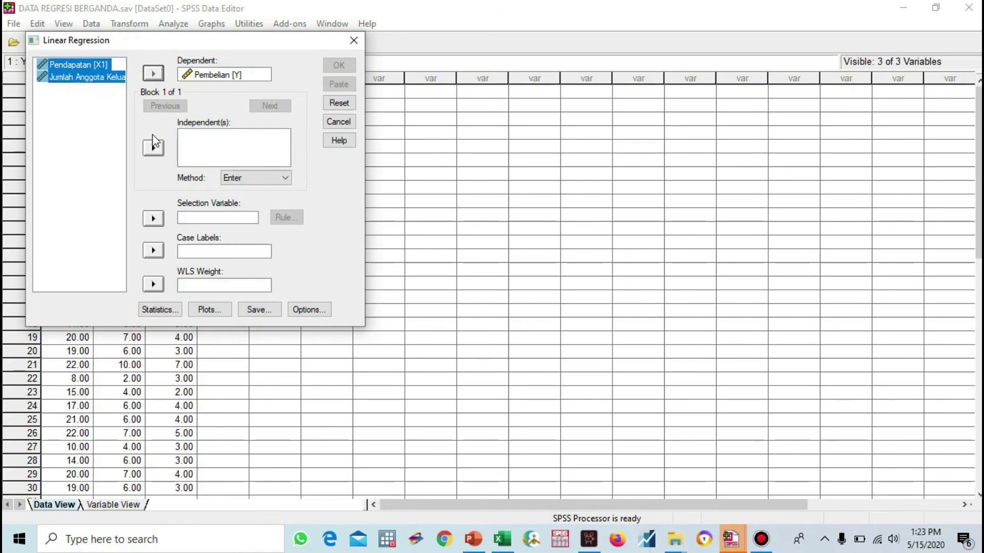
pyautogui.click(153, 149)
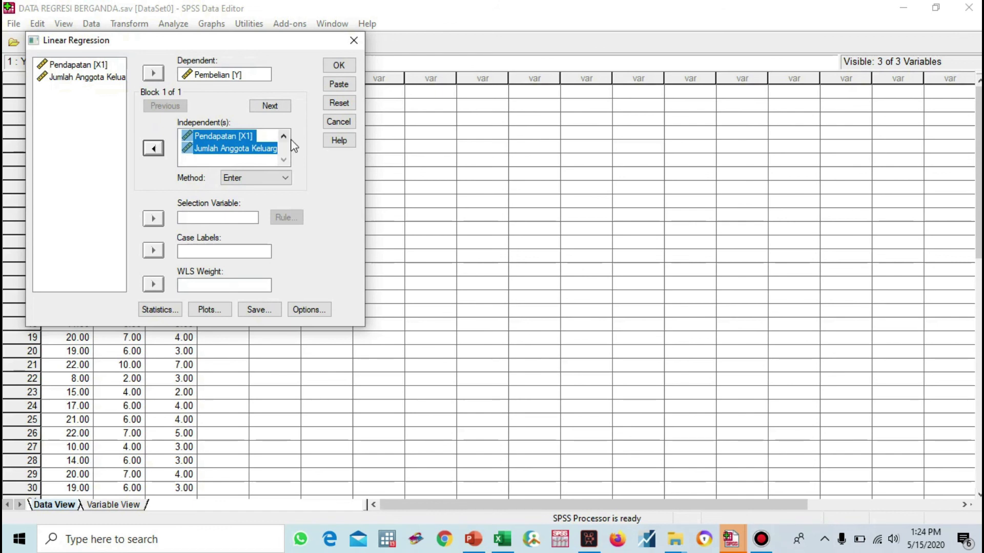
pyautogui.click(339, 65)
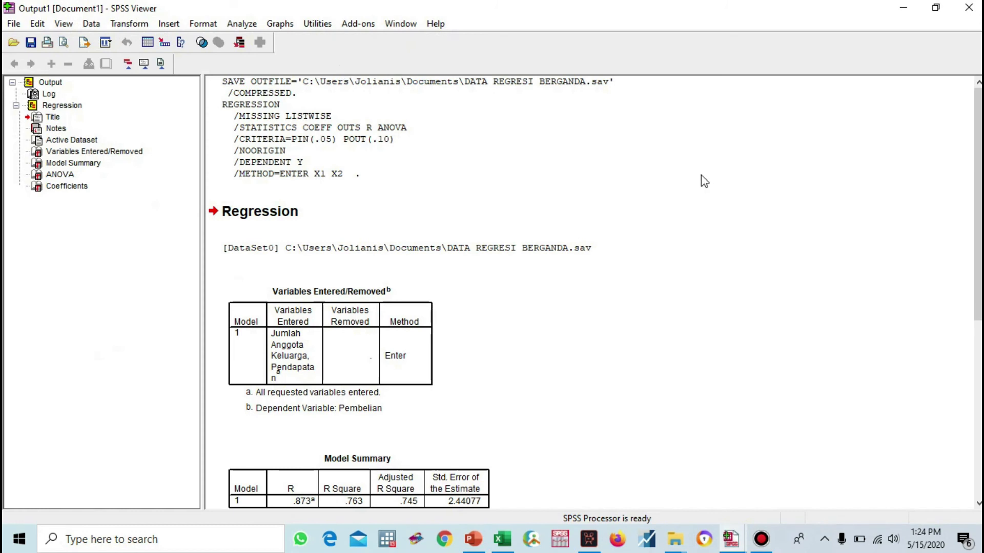
# - Review the regression tables in the output, and copy the whole Regression section as objects
pyautogui.scroll(-5, 594, 292)
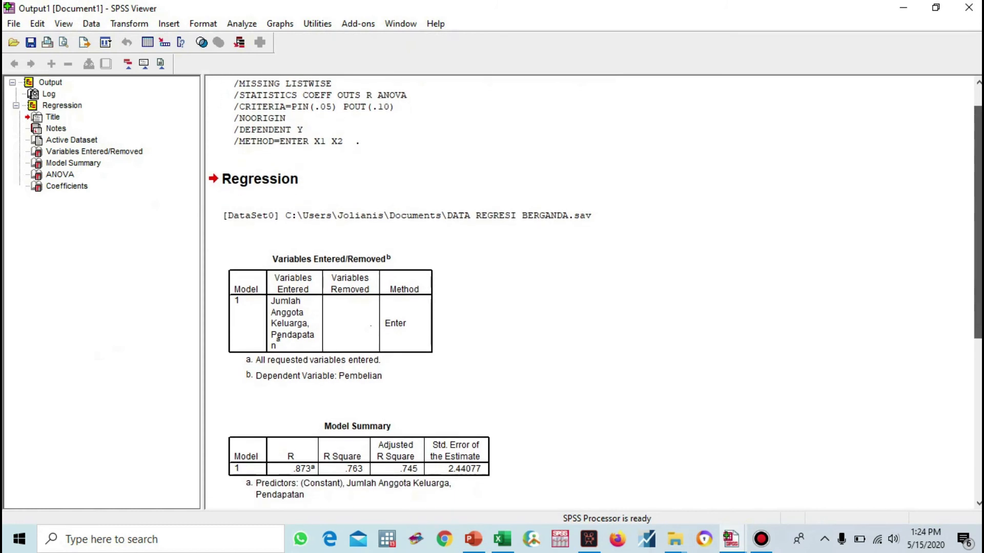
pyautogui.scroll(-2, 594, 292)
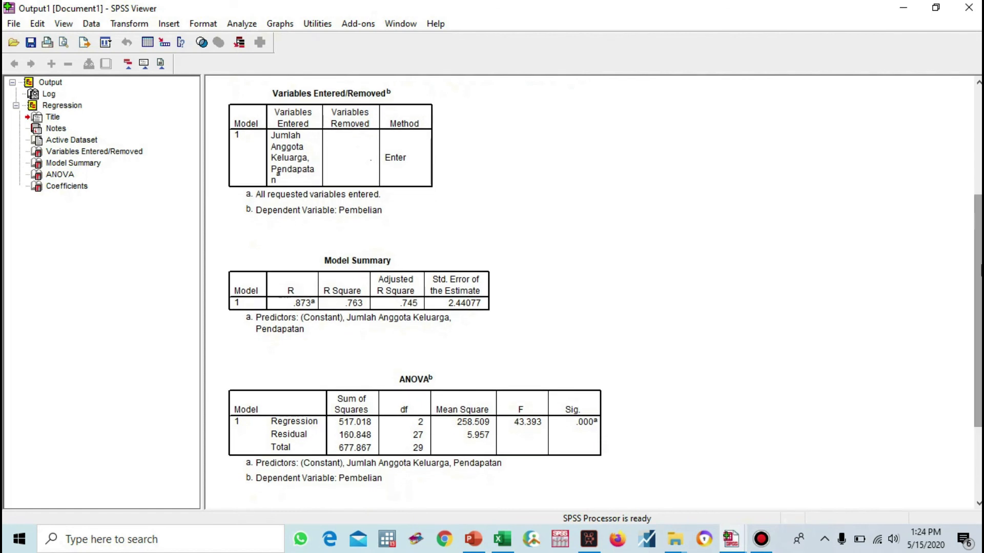
pyautogui.moveTo(981, 271); pyautogui.dragTo(980, 341)
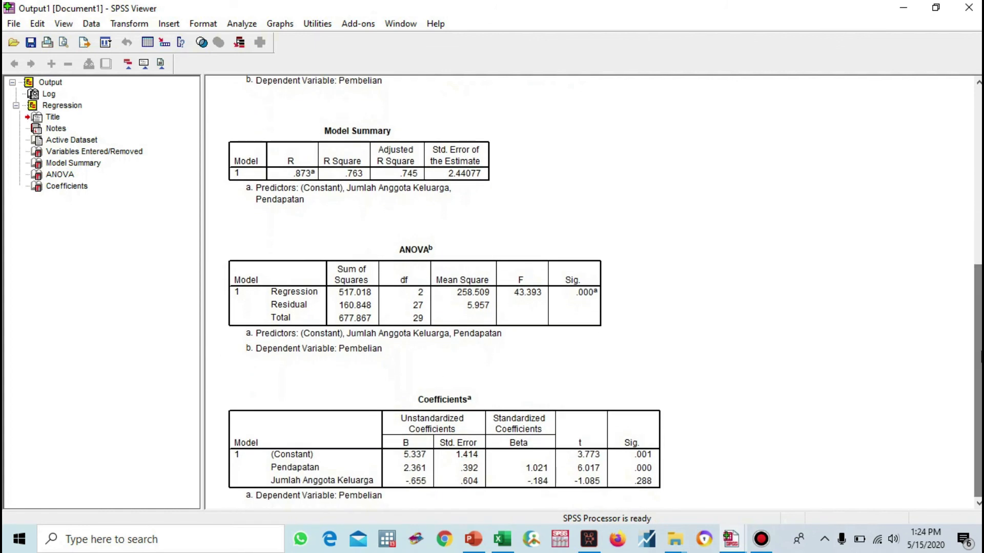
pyautogui.scroll(5, 824, 434)
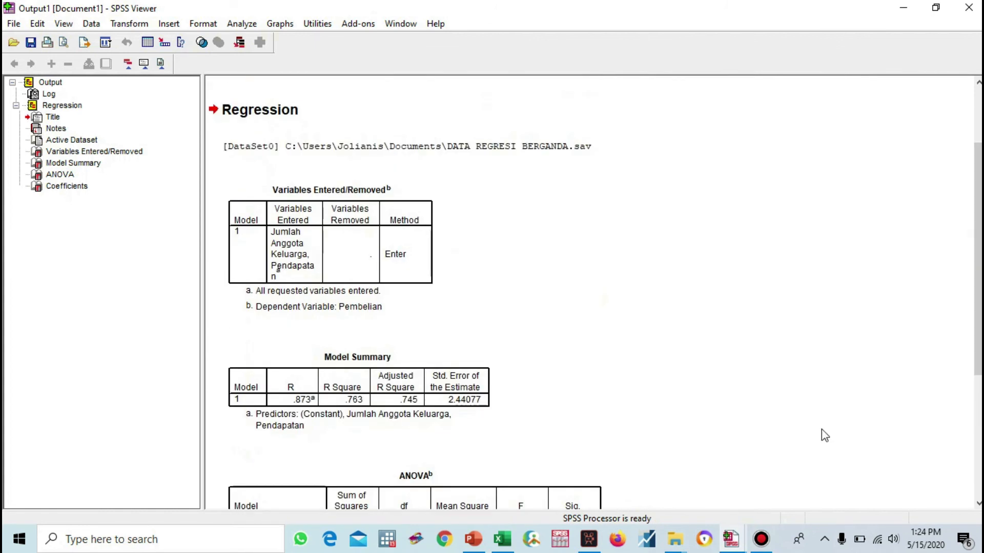
pyautogui.click(56, 106)
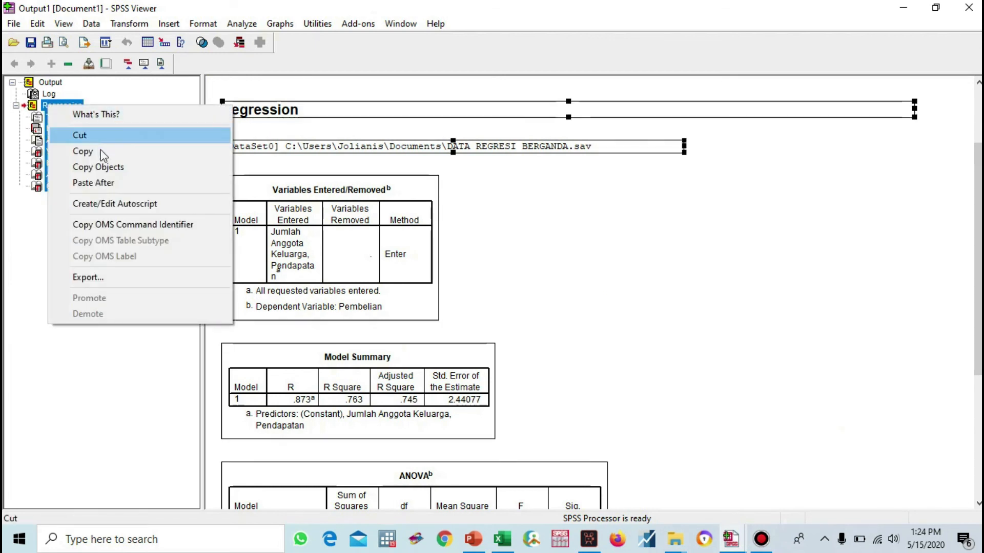
pyautogui.click(105, 165)
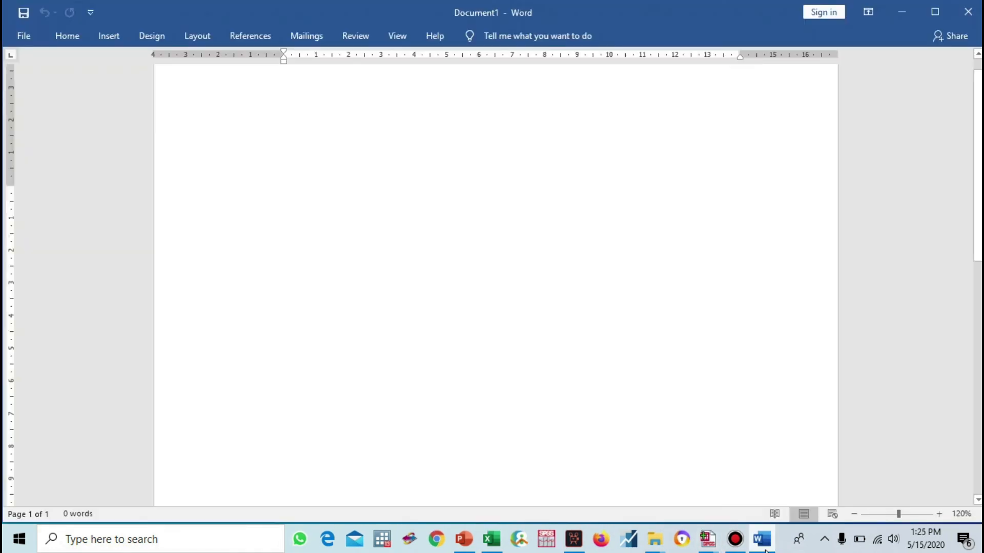
# - In a blank Word document, enter the heading OUTPUT REGRESI BERGANDA DENGAN SPSS and paste the copied regression output below it
pyautogui.write('OUTP')
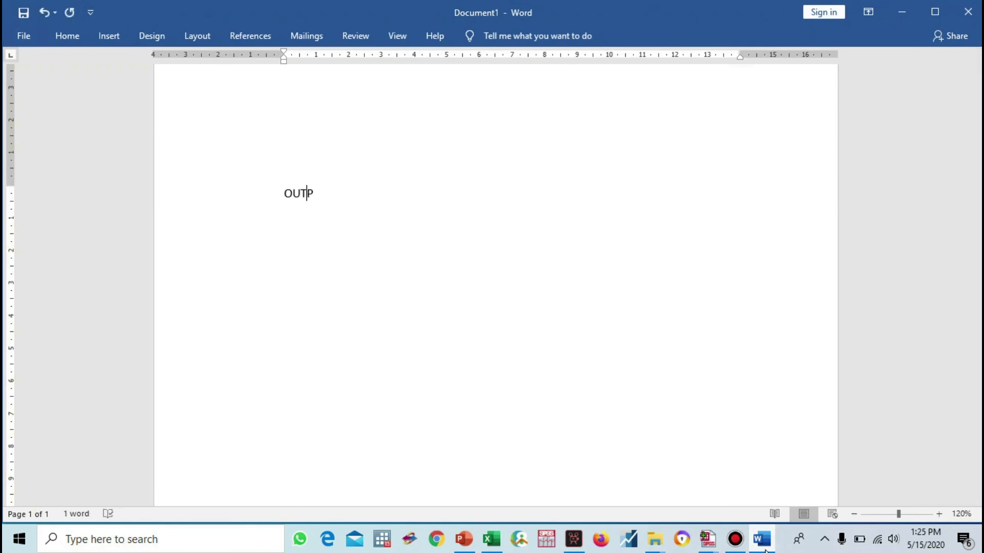
pyautogui.write('UT REGRESI BERGA')
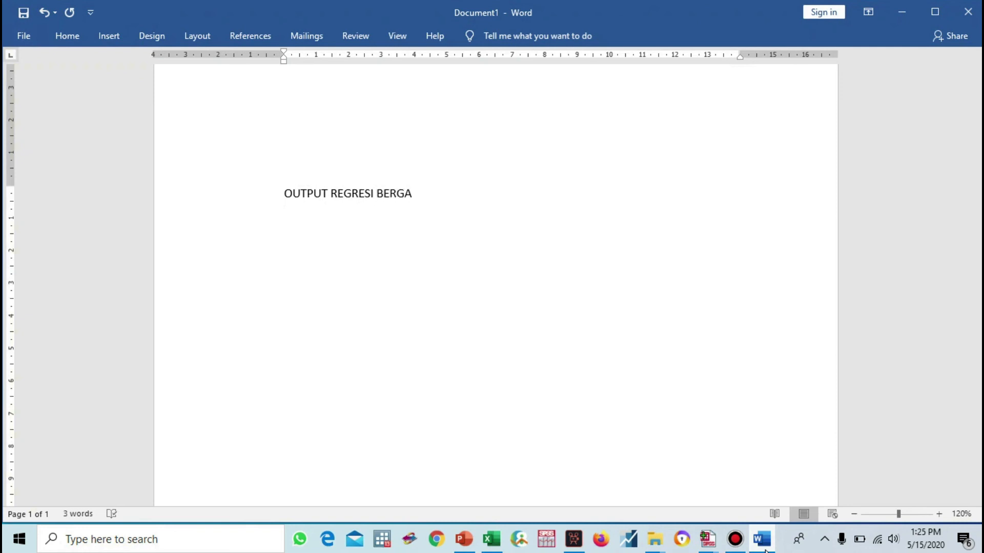
pyautogui.write('NDA DENGAN SPSS')
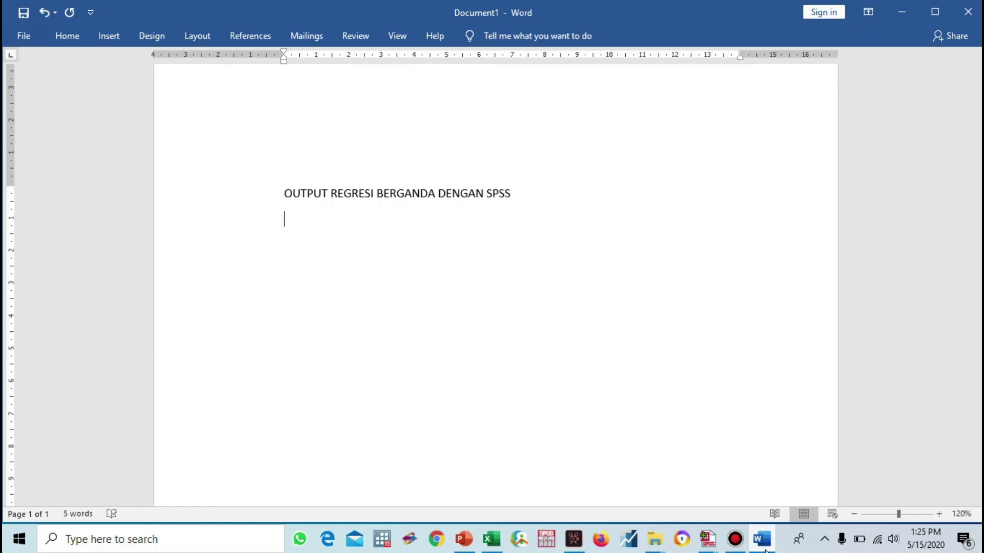
pyautogui.hotkey('ctrl', 'v')
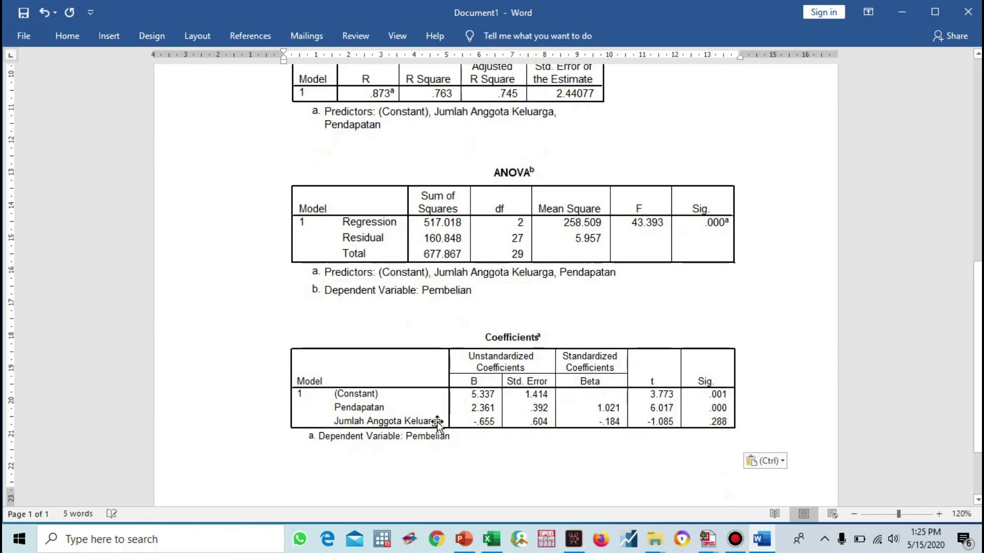
# - Delete the dataset file path line and its empty paragraph beneath the Regression heading
pyautogui.moveTo(980, 331); pyautogui.dragTo(978, 181)
pyautogui.moveTo(280, 127); pyautogui.dragTo(732, 134)
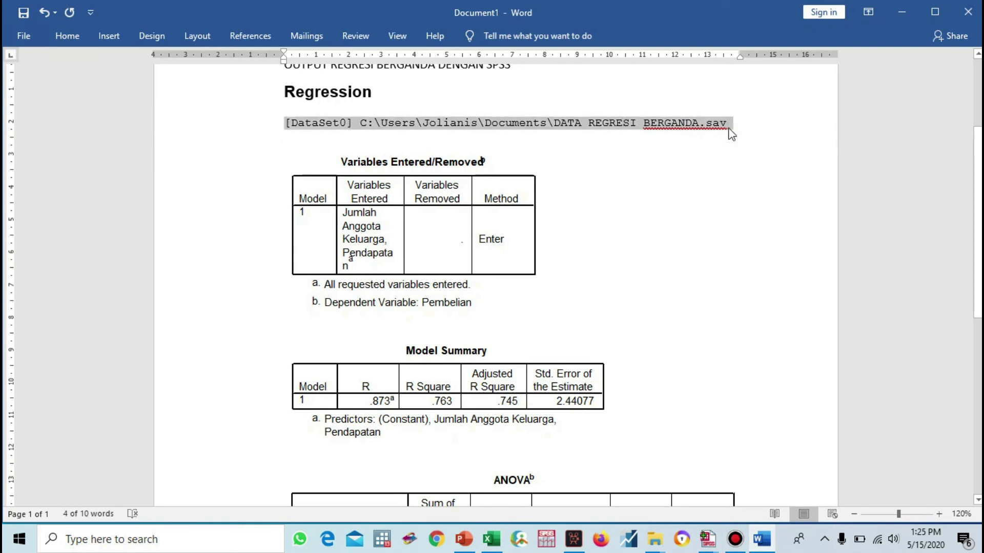
pyautogui.press('BackSpace')
pyautogui.press('BackSpace')
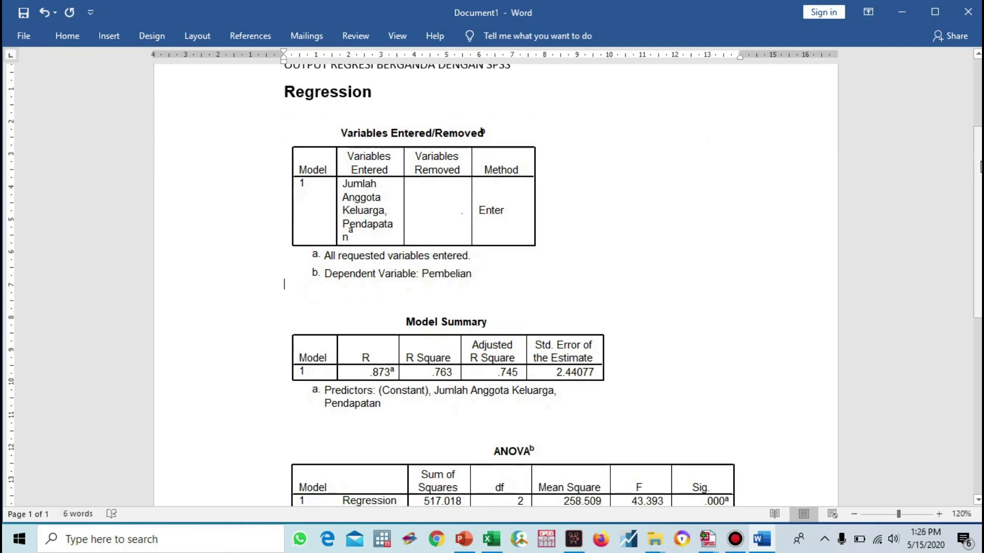
pyautogui.scroll(-3, 980, 167)
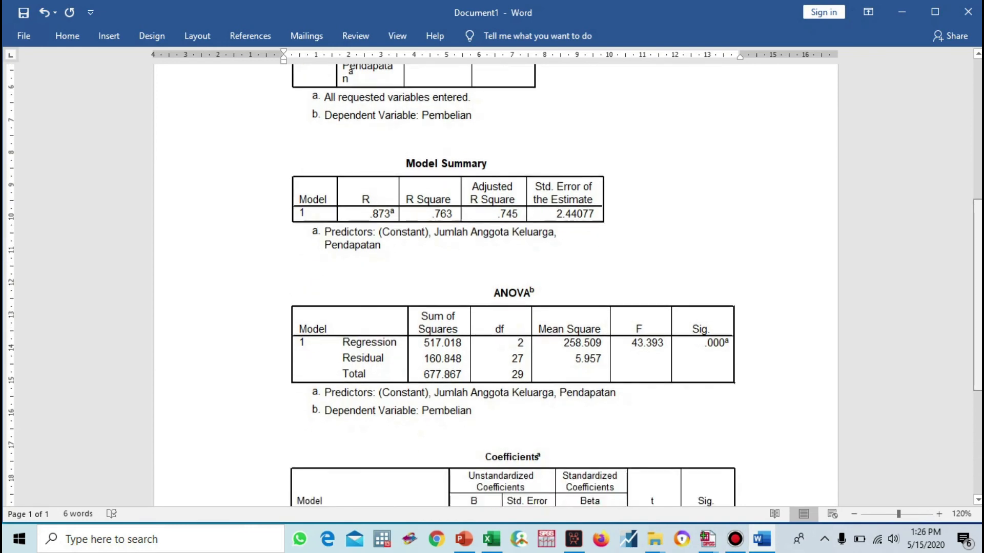